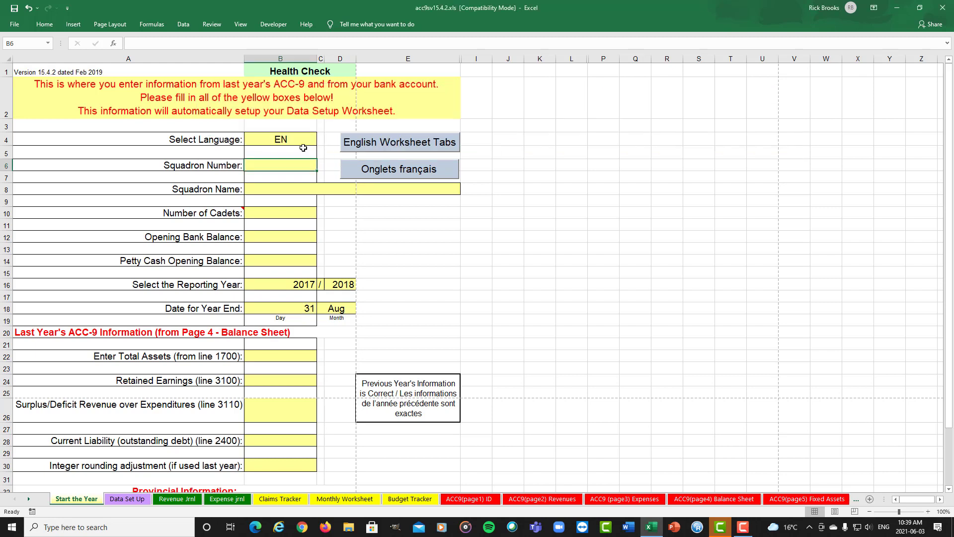
Switch the Start the Year form's language to FR and change the worksheet tabs to French
{"action": "left_click", "coordinate": [310, 144]}
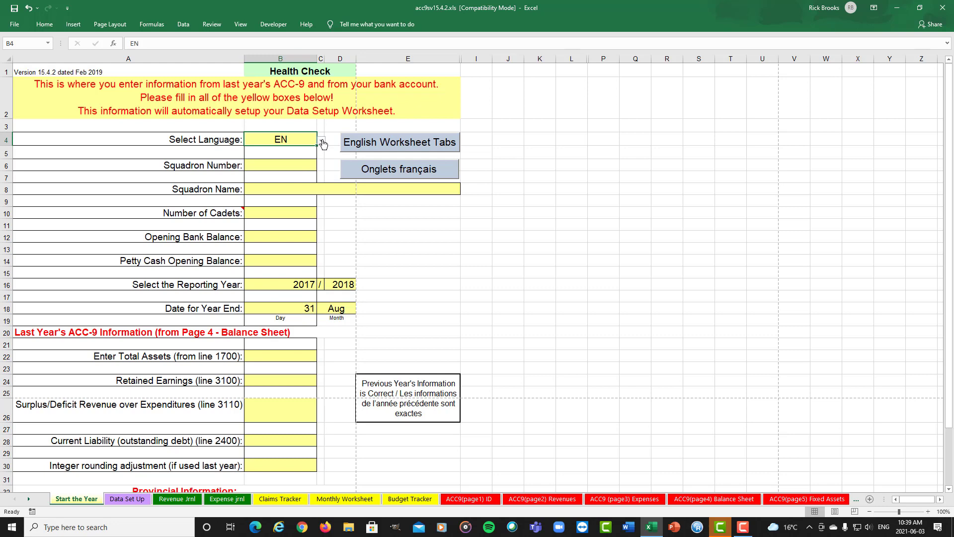
{"action": "left_click", "coordinate": [322, 141]}
{"action": "left_click", "coordinate": [300, 156]}
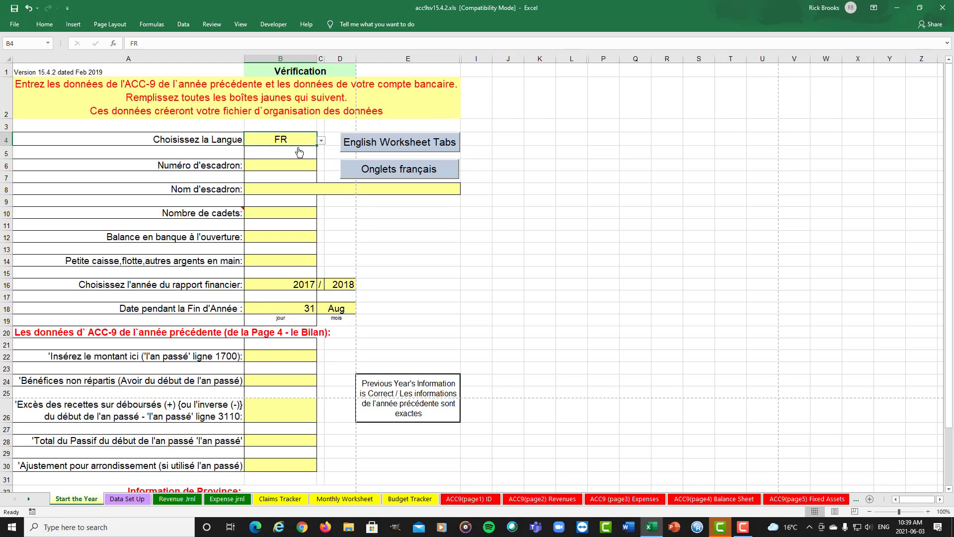
{"action": "left_click", "coordinate": [381, 171]}
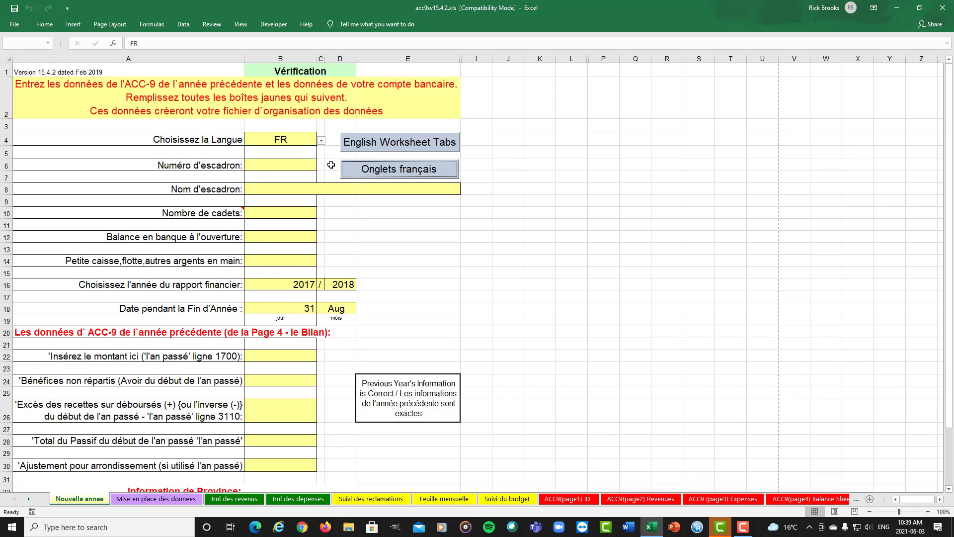
Return the worksheet tabs to English and set the form's language to EN
{"action": "left_click", "coordinate": [382, 141]}
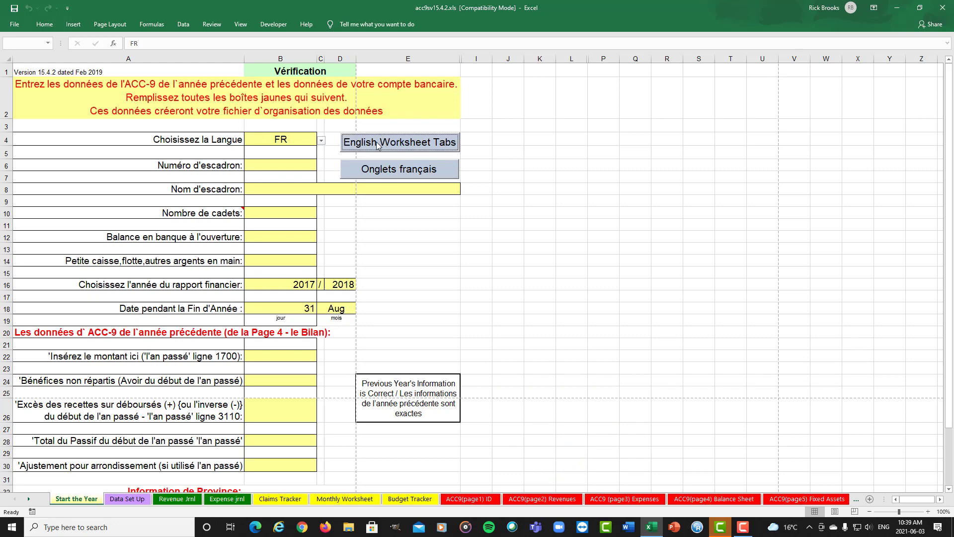
{"action": "left_click", "coordinate": [321, 141]}
{"action": "left_click", "coordinate": [304, 149]}
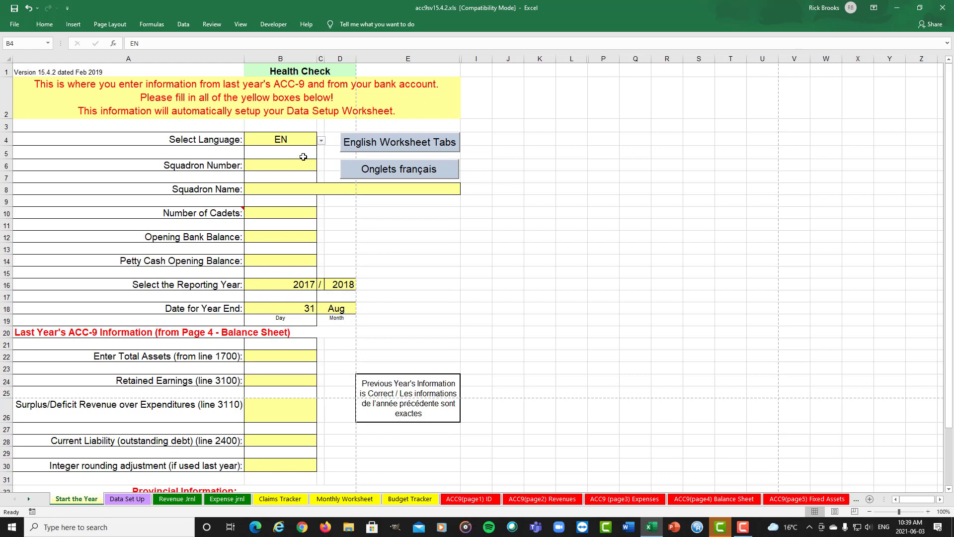
Enter 123 as the squadron number and "Any Squadron" as the squadron name
{"action": "left_click", "coordinate": [296, 166]}
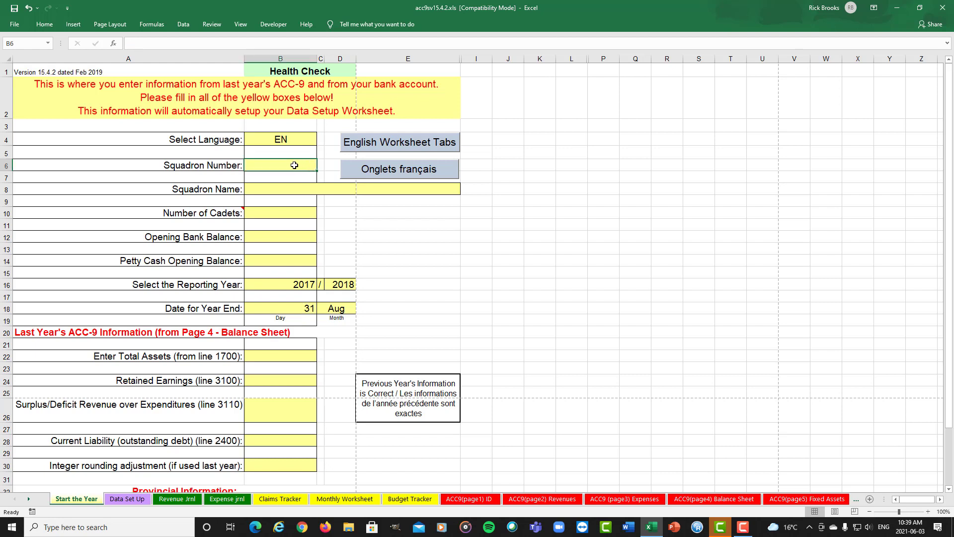
{"action": "type", "text": "123"}
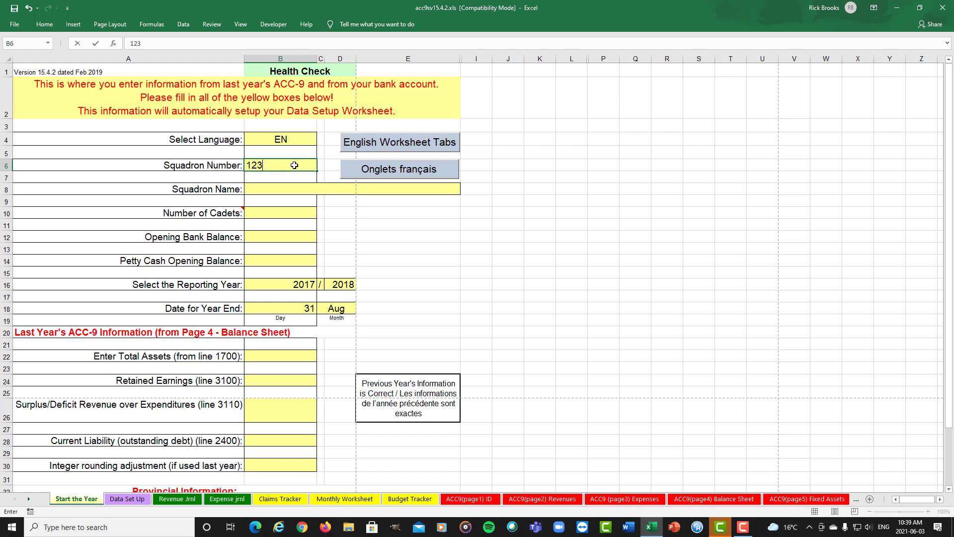
{"action": "left_click", "coordinate": [277, 190]}
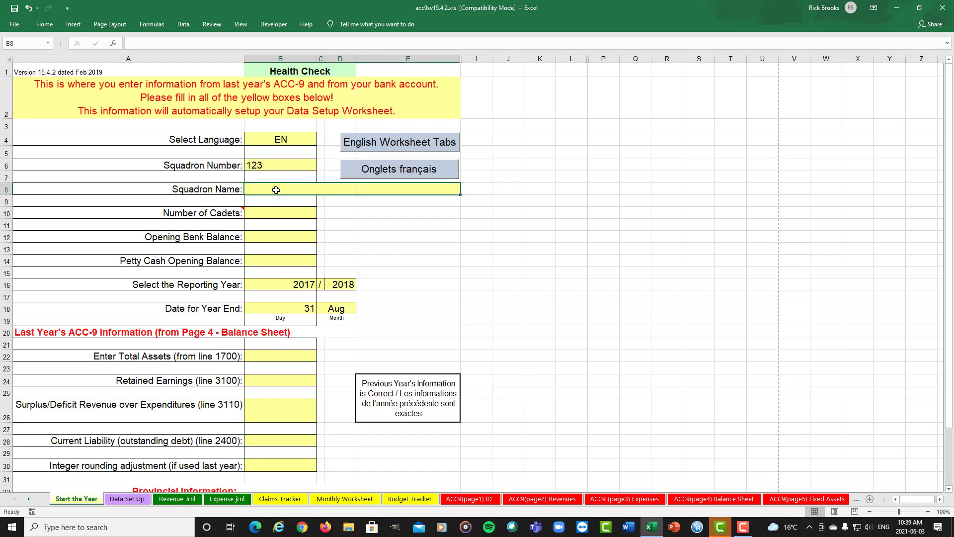
{"action": "type", "text": "Any Sq"}
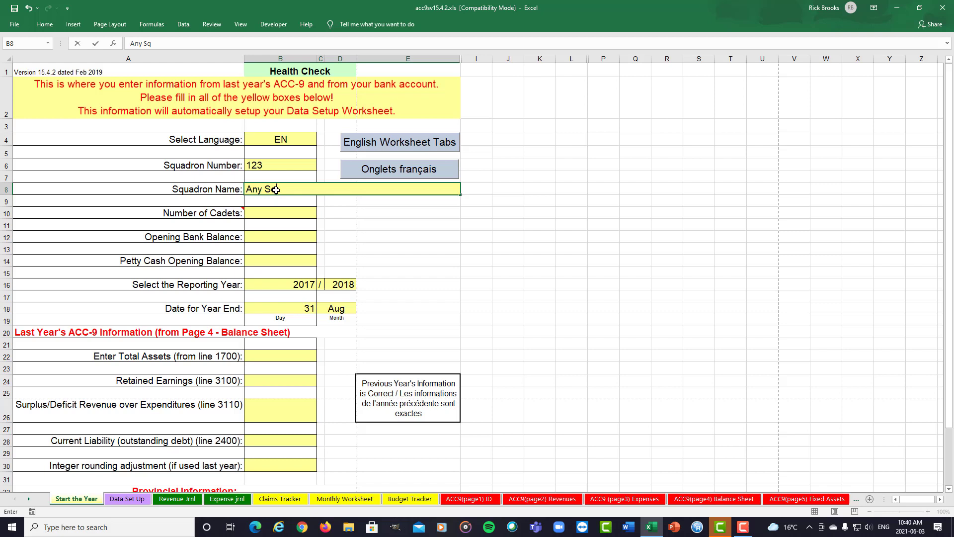
{"action": "type", "text": "uadron"}
Set the number of cadets to 50 and the opening bank balance to 10000
{"action": "left_click", "coordinate": [279, 211]}
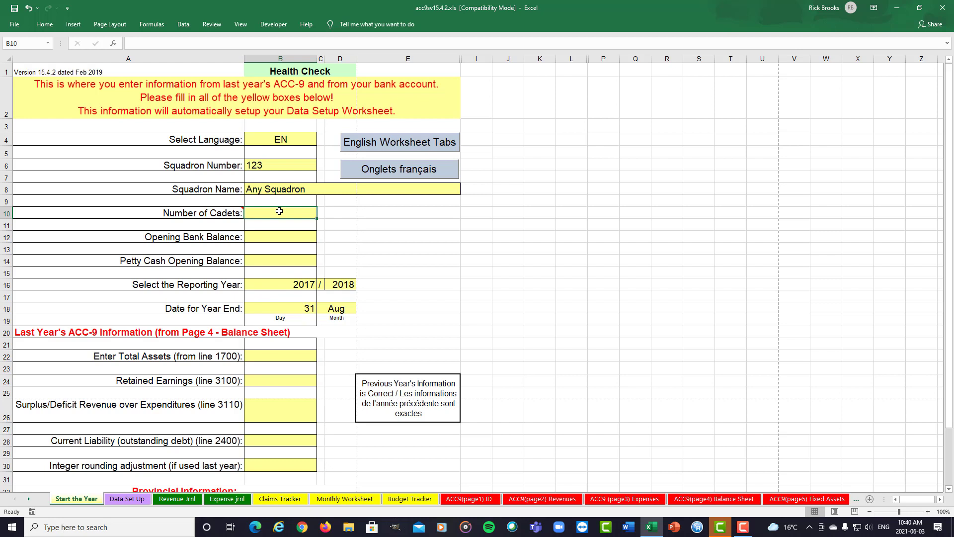
{"action": "type", "text": "50"}
{"action": "left_click", "coordinate": [288, 238]}
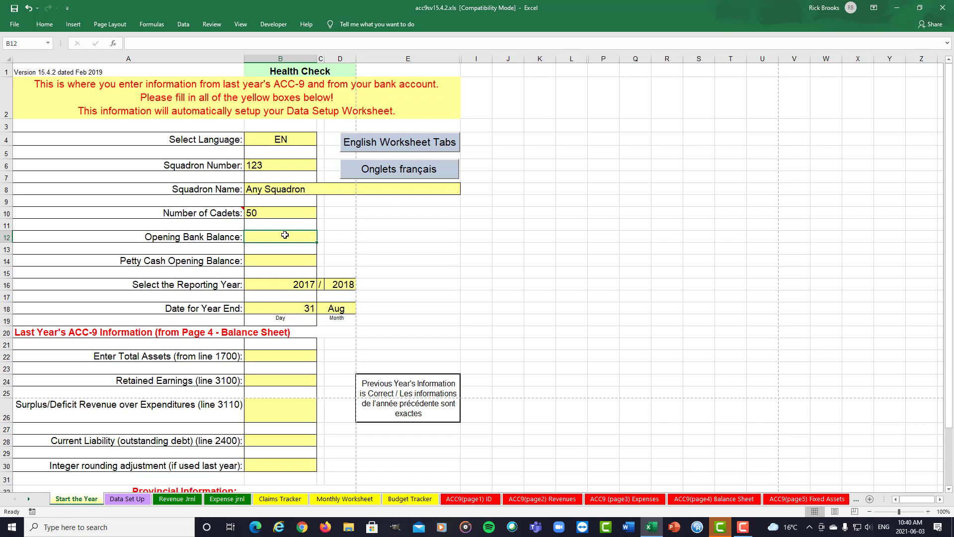
{"action": "type", "text": "10000"}
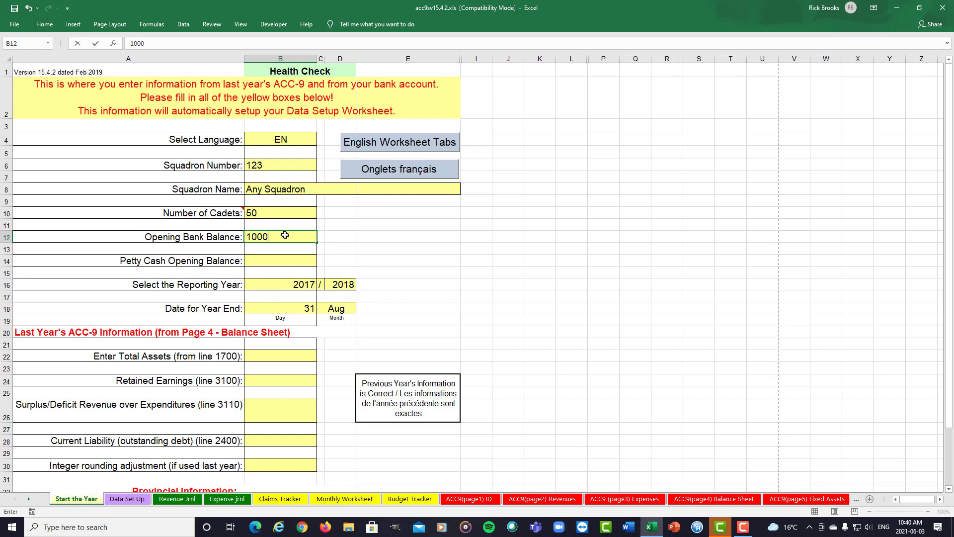
{"action": "left_click", "coordinate": [281, 257]}
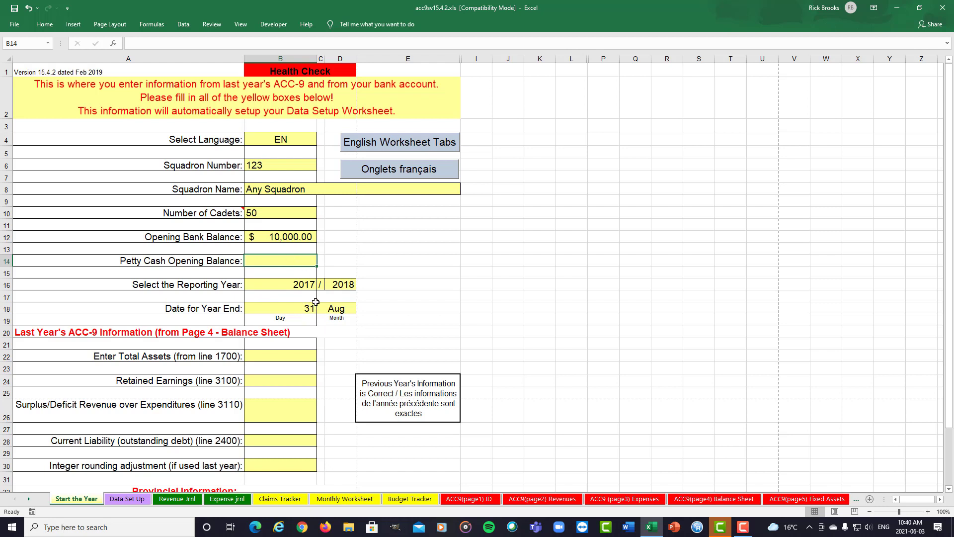
Set the starting year of the reporting period to 2021
{"action": "left_click", "coordinate": [311, 287]}
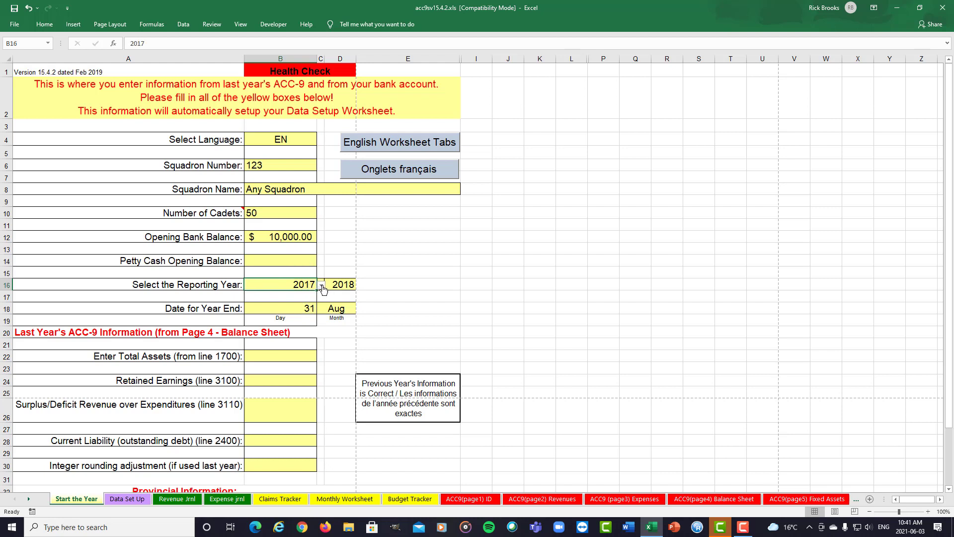
{"action": "left_click", "coordinate": [322, 285]}
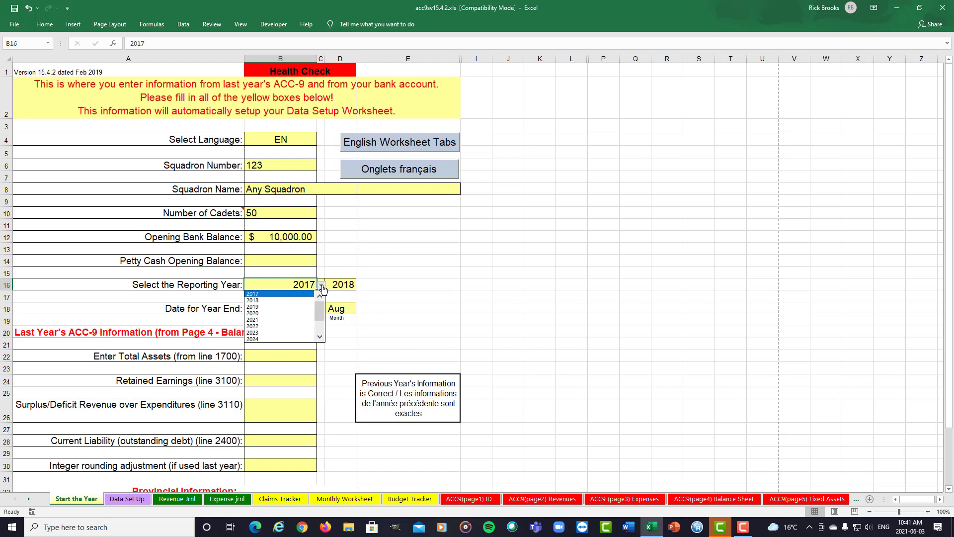
{"action": "left_click", "coordinate": [287, 320]}
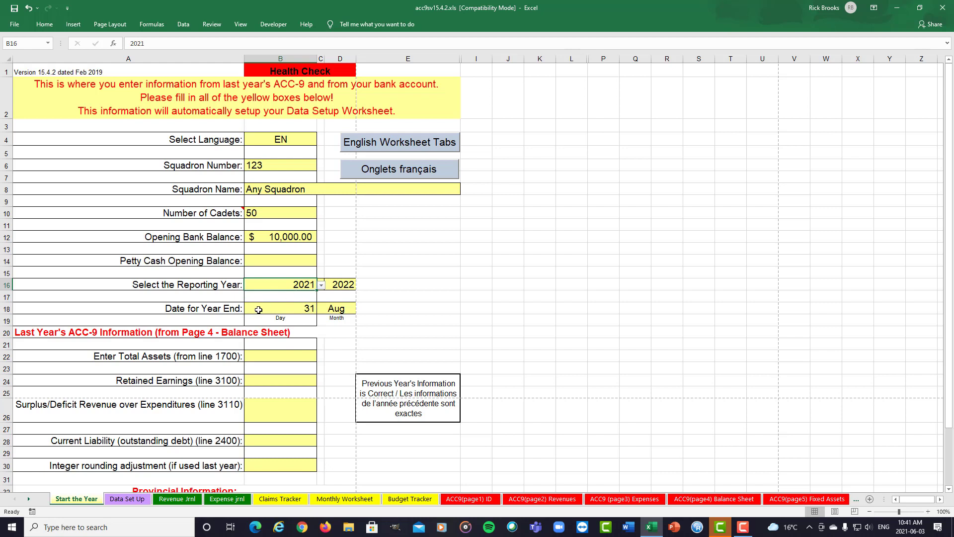
Set the year-end date to day 30 and month Jun
{"action": "left_click", "coordinate": [309, 309]}
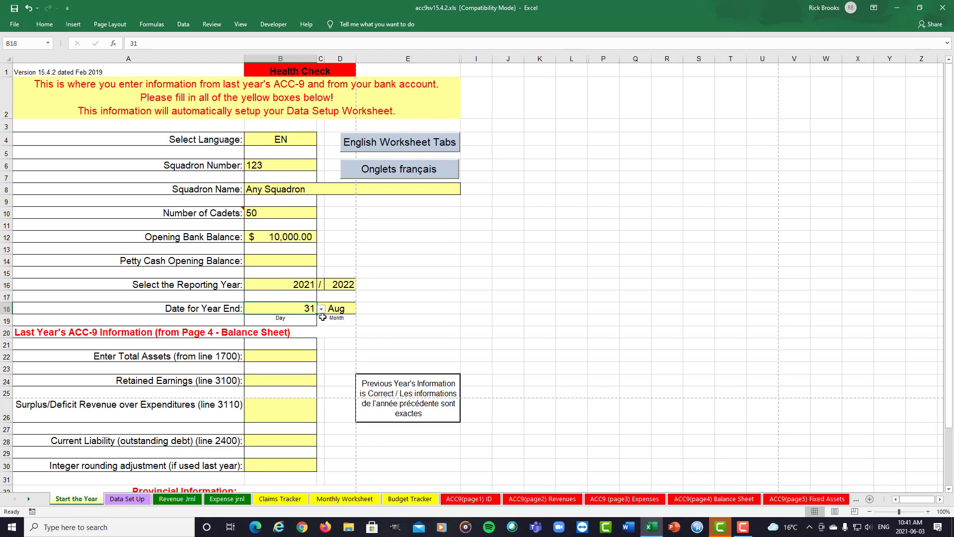
{"action": "left_click", "coordinate": [322, 310]}
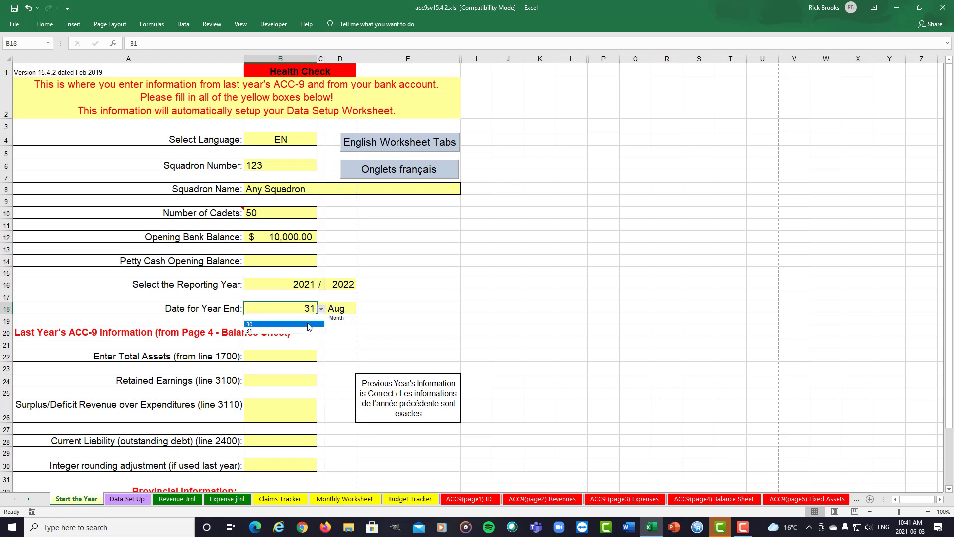
{"action": "left_click", "coordinate": [308, 325]}
{"action": "left_click", "coordinate": [346, 311]}
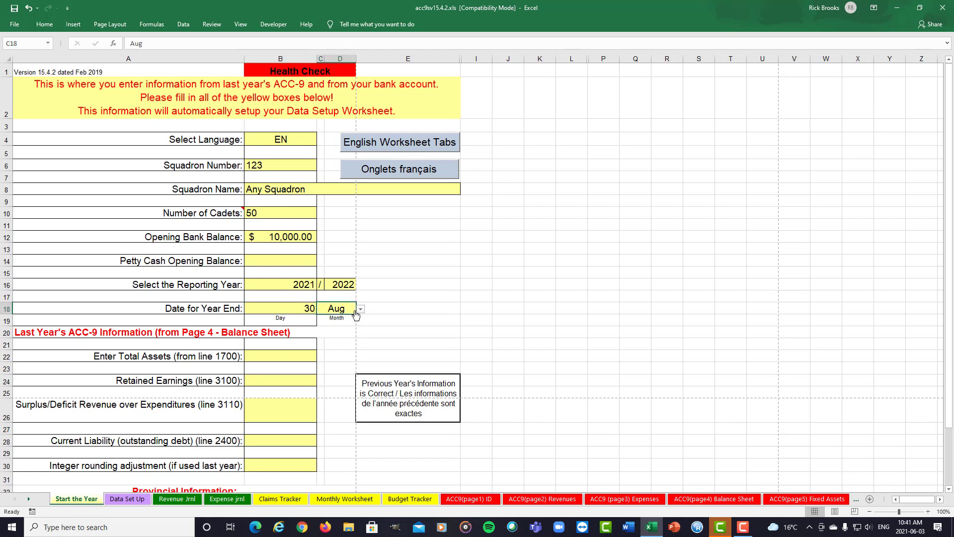
{"action": "left_click", "coordinate": [361, 309]}
{"action": "left_click", "coordinate": [339, 325]}
Set the year-end date back to month Aug and day 31
{"action": "left_click", "coordinate": [361, 309]}
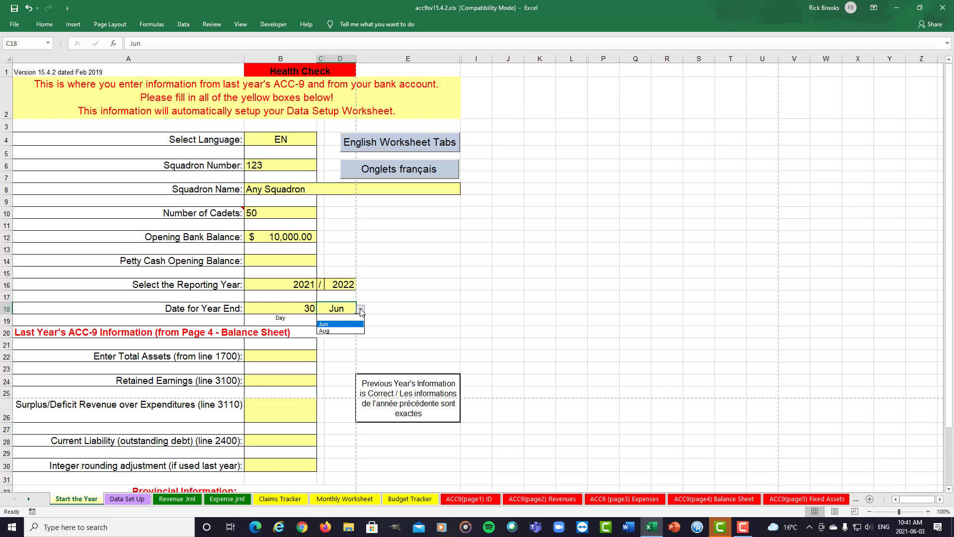
{"action": "left_click", "coordinate": [342, 330]}
{"action": "left_click", "coordinate": [312, 313]}
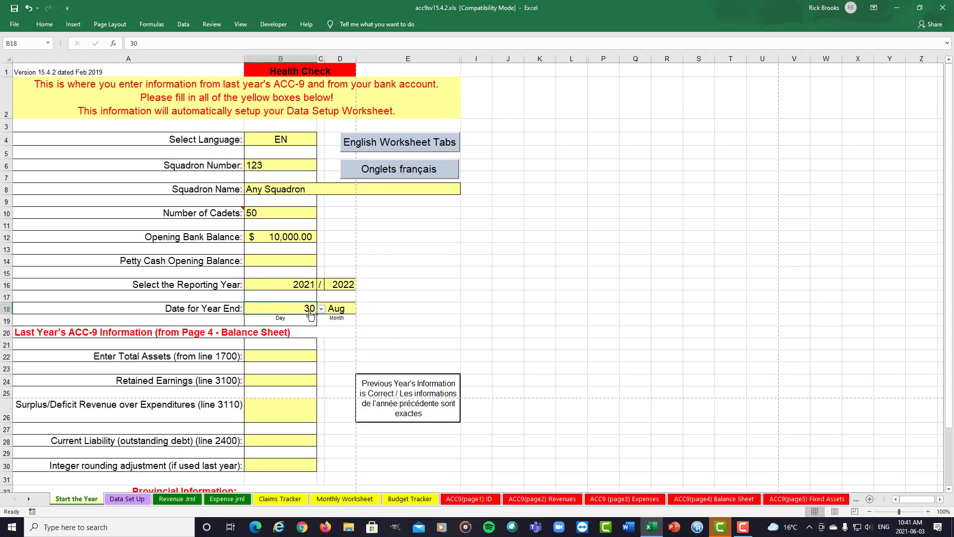
{"action": "left_click", "coordinate": [321, 309]}
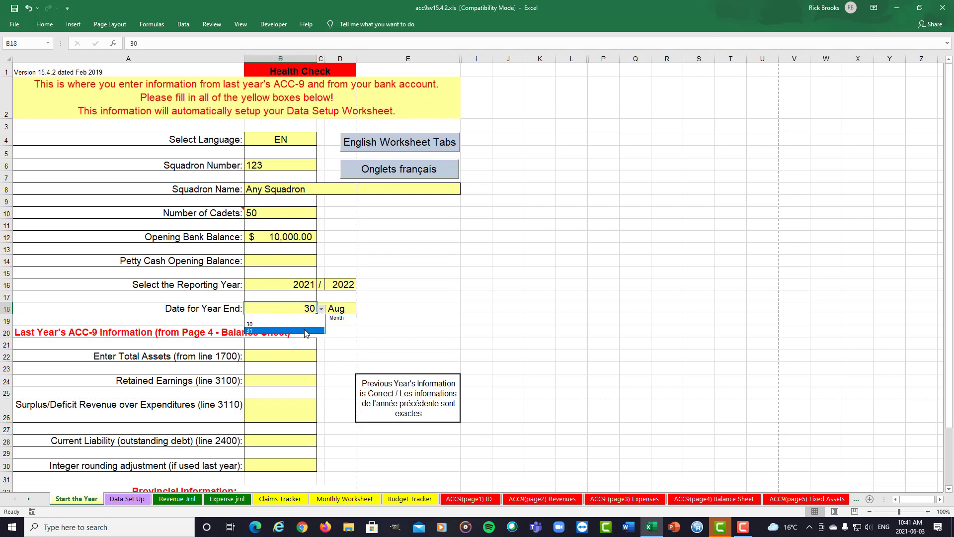
{"action": "left_click", "coordinate": [314, 336]}
Fill in last year's ACC-9 balance sheet figures: total assets 3000, retained earnings 3500 and surplus/deficit -500
{"action": "scroll", "coordinate": [351, 331], "scroll_direction": "down", "scroll_amount": 3}
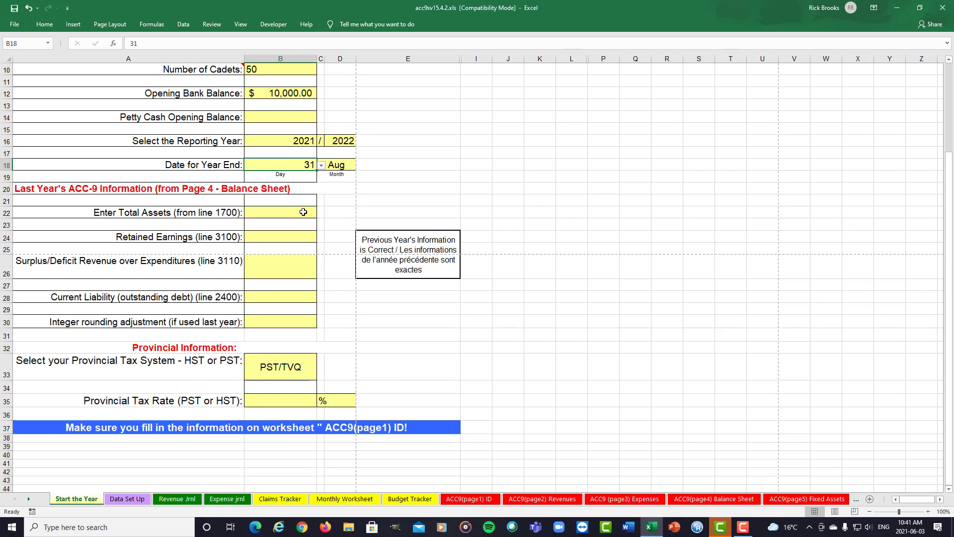
{"action": "left_click", "coordinate": [301, 213]}
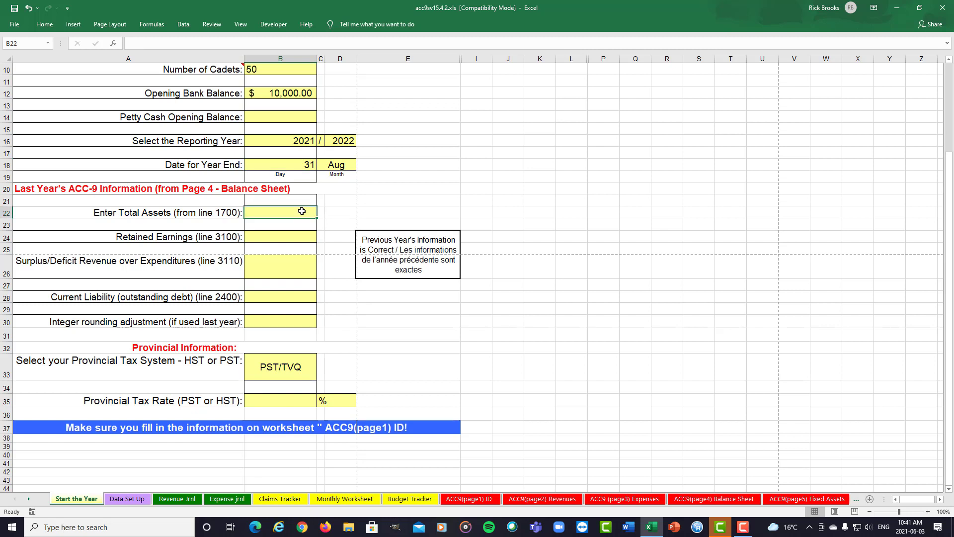
{"action": "type", "text": "3000"}
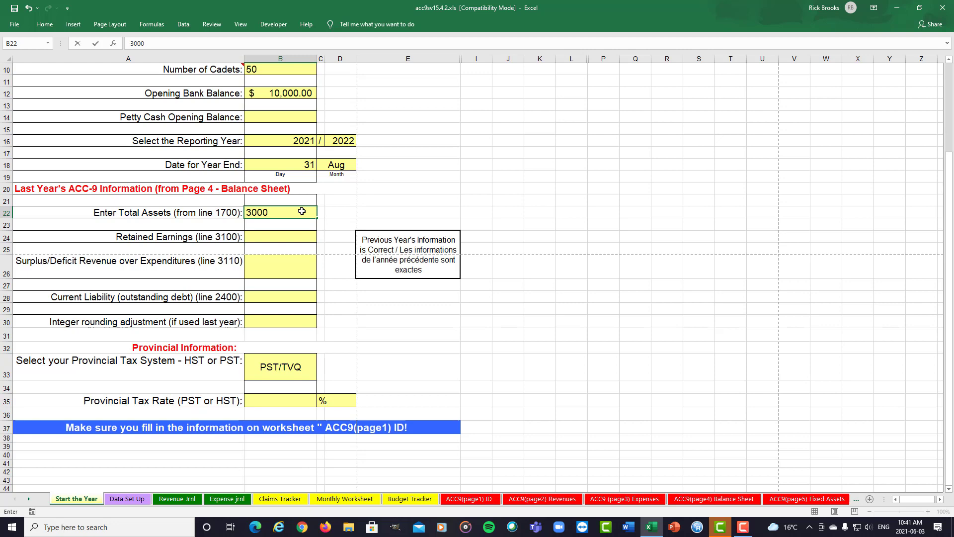
{"action": "left_click", "coordinate": [299, 237]}
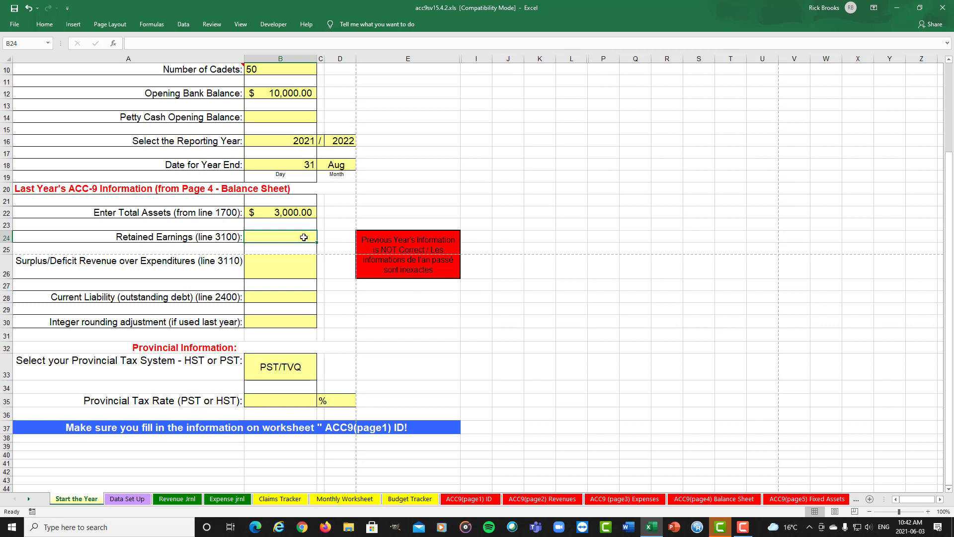
{"action": "type", "text": "3500"}
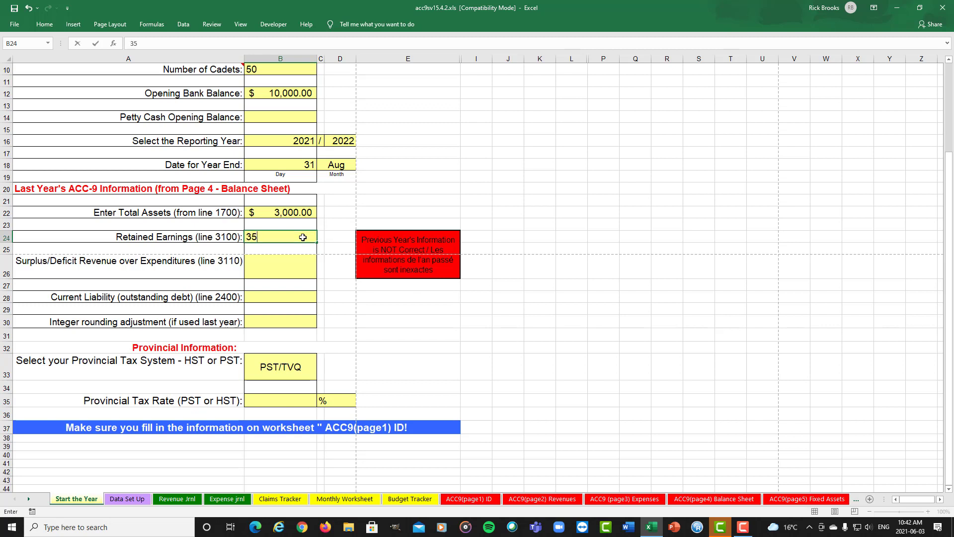
{"action": "left_click", "coordinate": [299, 264]}
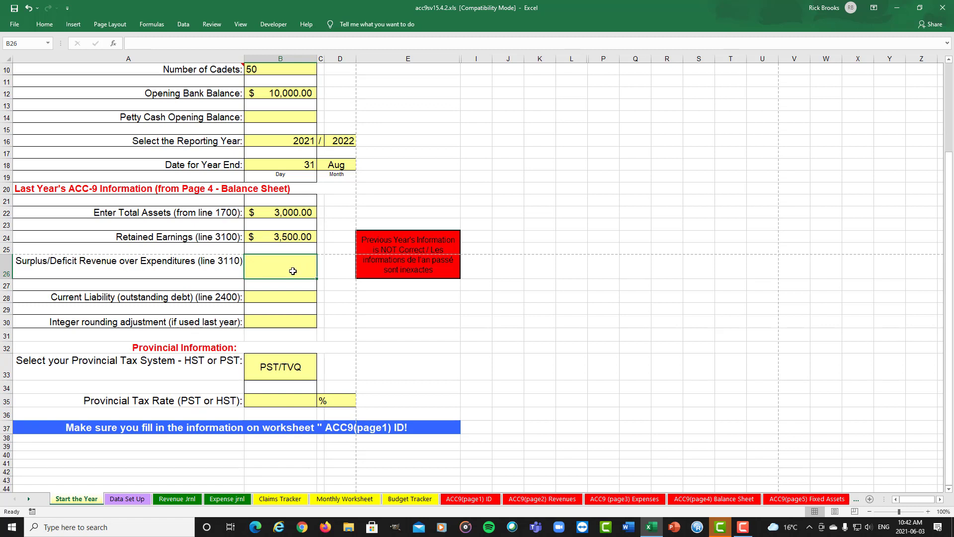
{"action": "type", "text": "-500"}
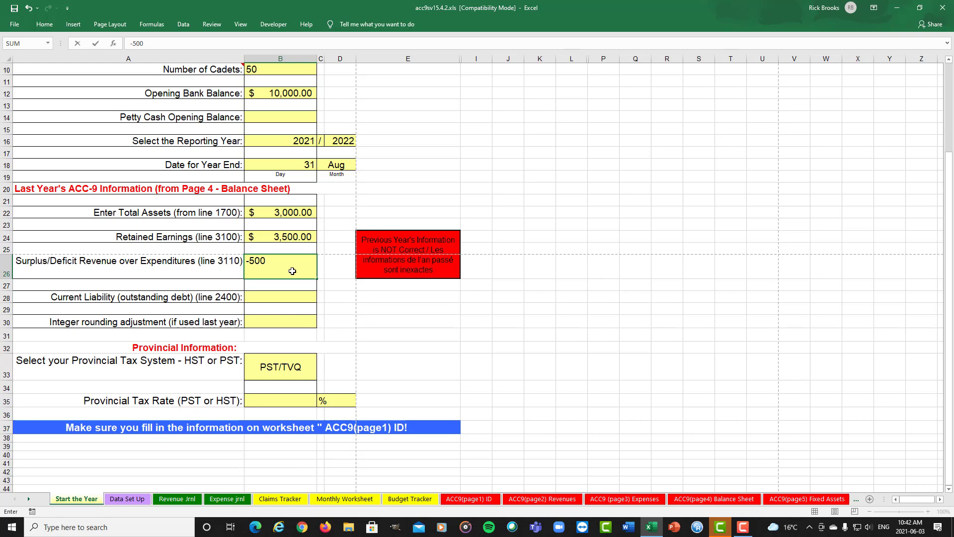
{"action": "key", "text": "Return"}
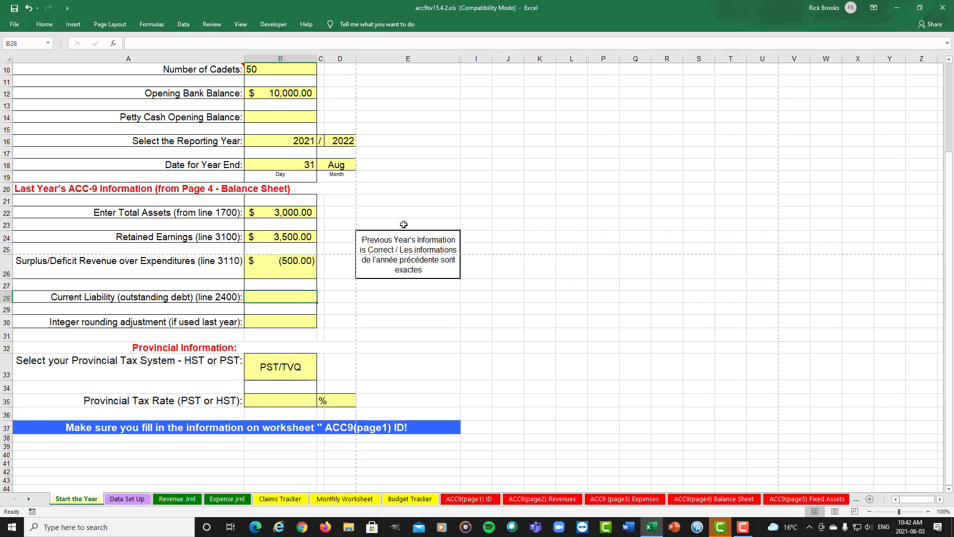
Choose HST/TVH as the provincial tax system and set the provincial tax rate to 13.0 %
{"action": "scroll", "coordinate": [404, 225], "scroll_direction": "down", "scroll_amount": 1}
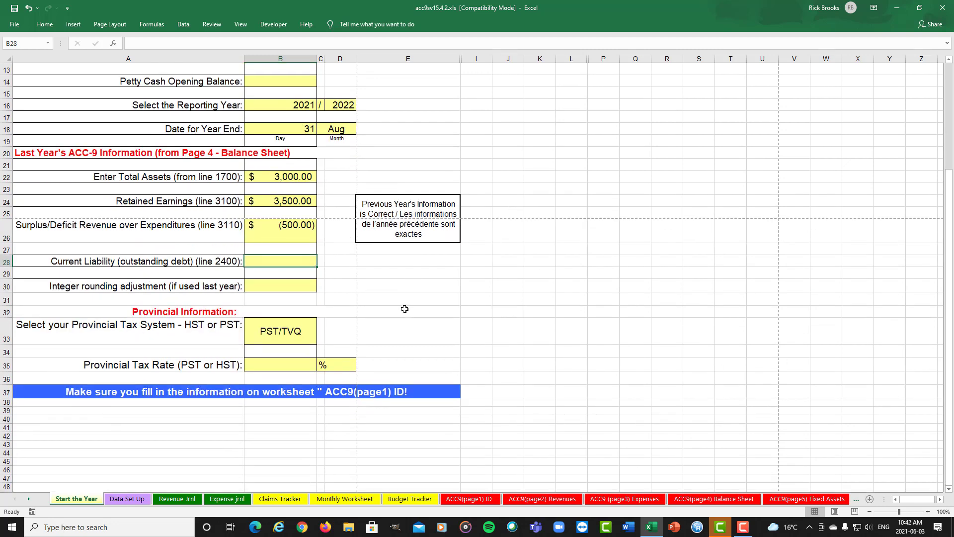
{"action": "left_click", "coordinate": [302, 333]}
{"action": "left_click", "coordinate": [322, 339]}
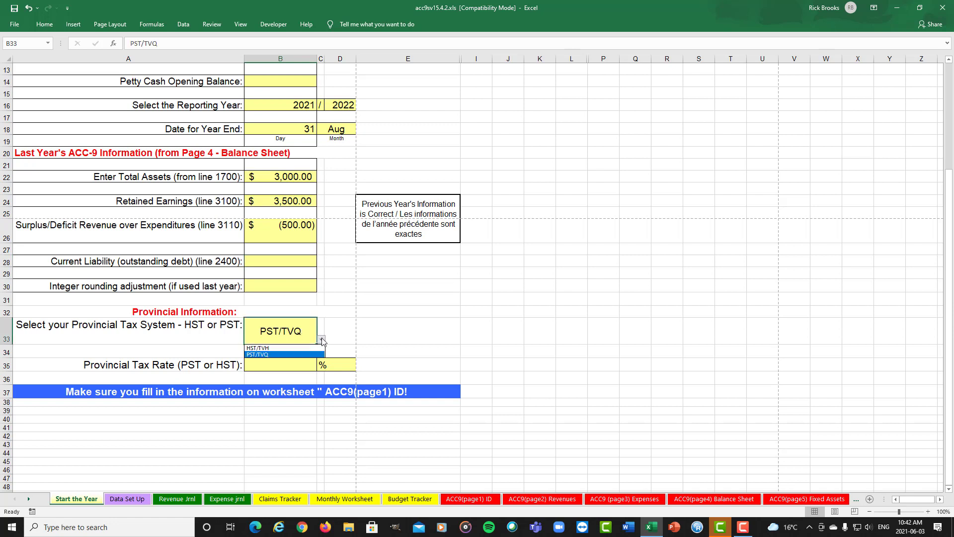
{"action": "left_click", "coordinate": [299, 350]}
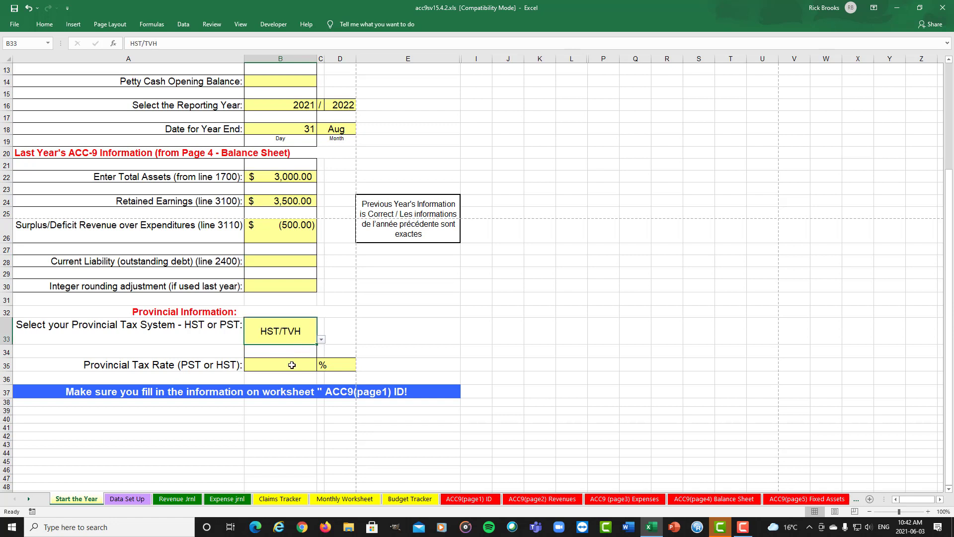
{"action": "left_click", "coordinate": [292, 365]}
{"action": "type", "text": "13.0"}
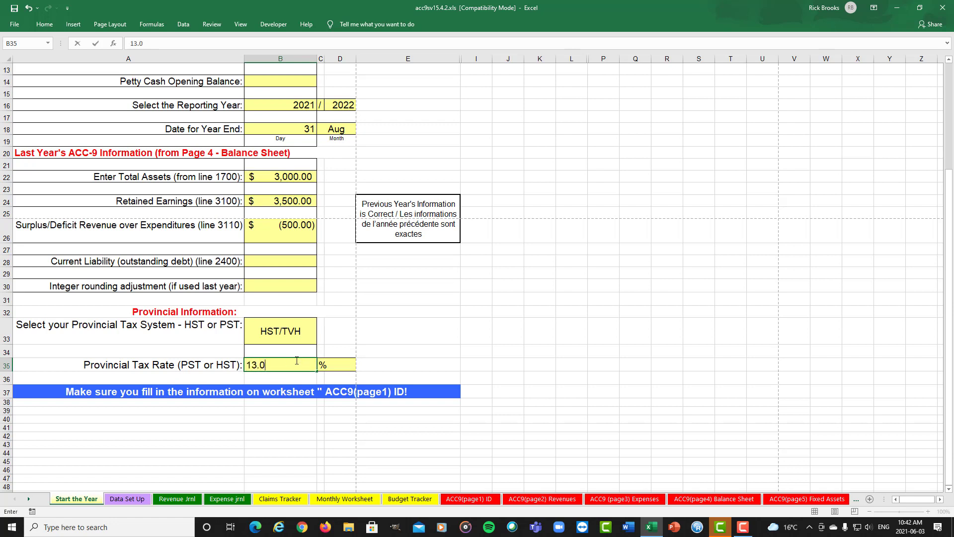
{"action": "left_click", "coordinate": [300, 337]}
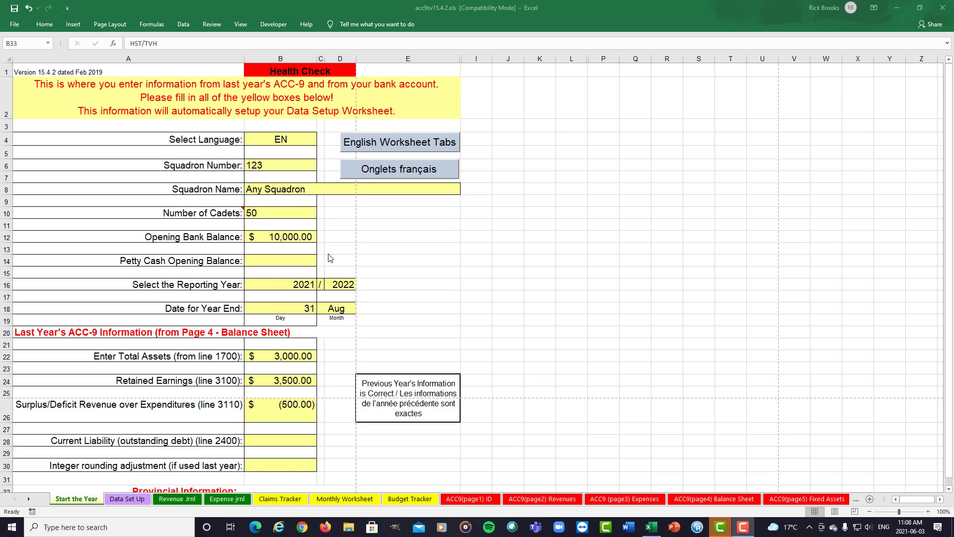
On the Data Set Up worksheet, record previous year's cheque 12 payable to "Storage Co" for 110 in the first unprocessed-cheque row
{"action": "left_click", "coordinate": [132, 500]}
{"action": "left_click", "coordinate": [132, 500]}
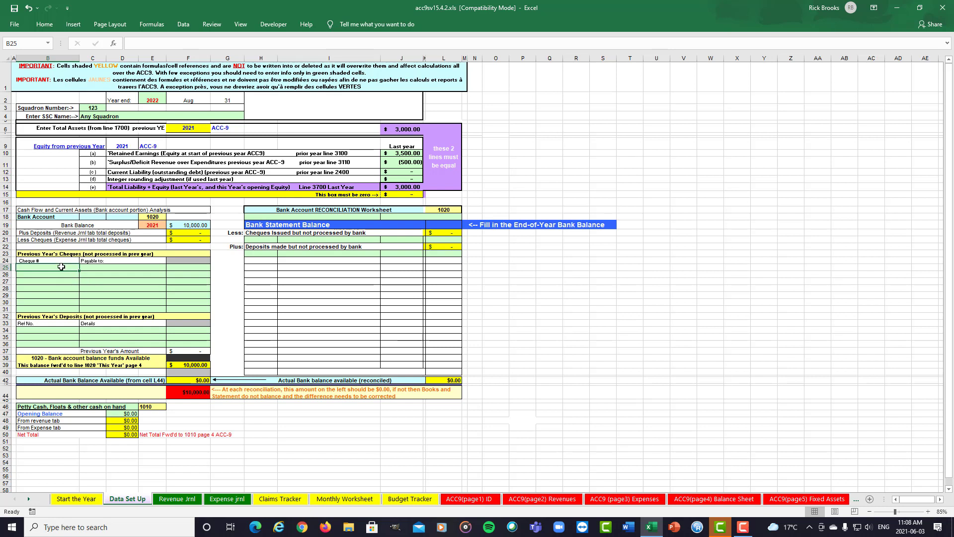
{"action": "type", "text": "12"}
{"action": "left_click", "coordinate": [97, 269]}
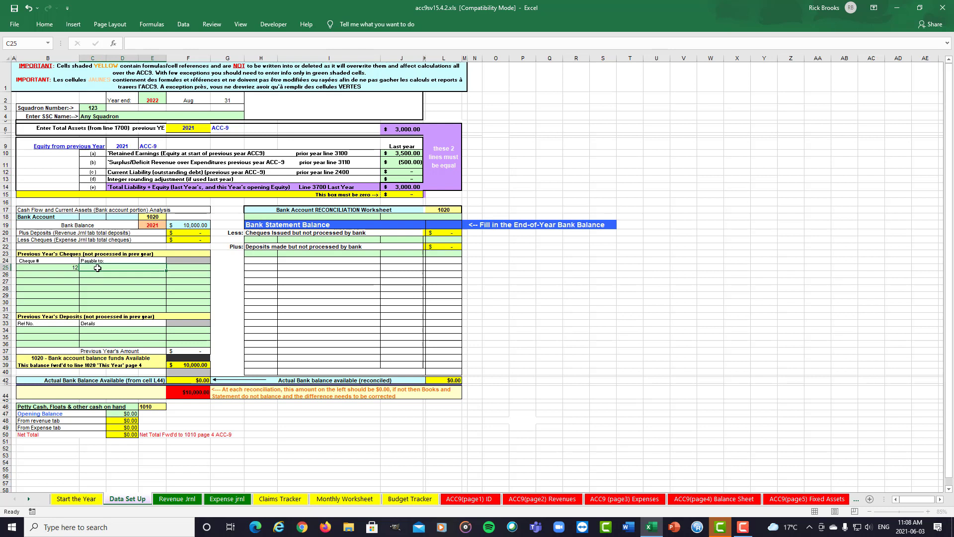
{"action": "type", "text": "Storage Co"}
{"action": "left_click", "coordinate": [185, 267]}
{"action": "type", "text": "110"}
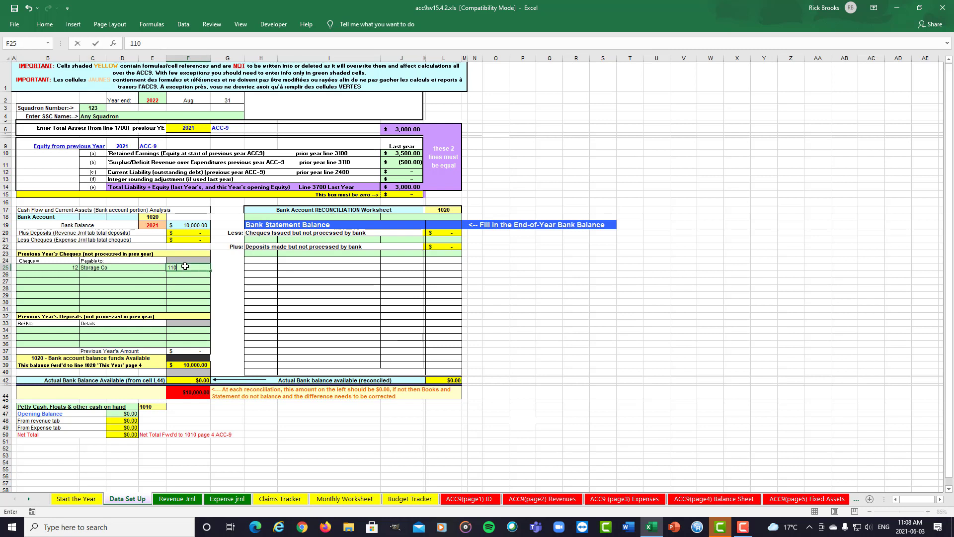
{"action": "left_click", "coordinate": [153, 275]}
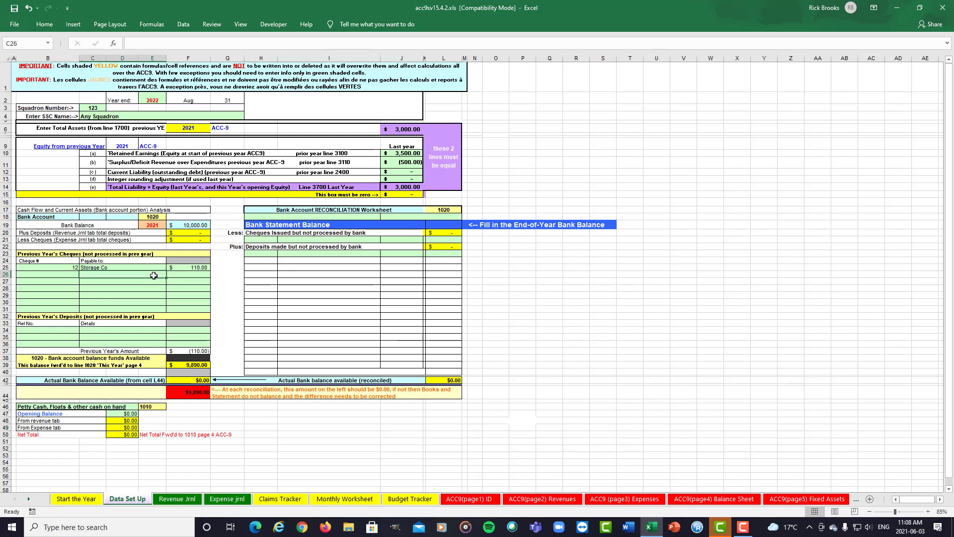